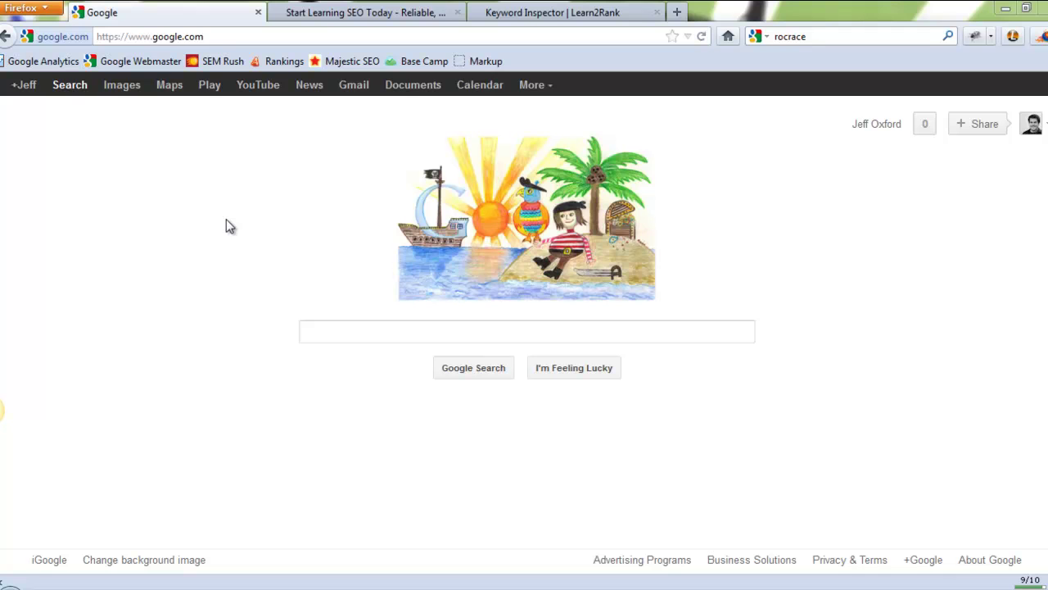
Search Google for "google keyword tool" and open the Google AdWords Keyword Tool result
left_click(372, 325)
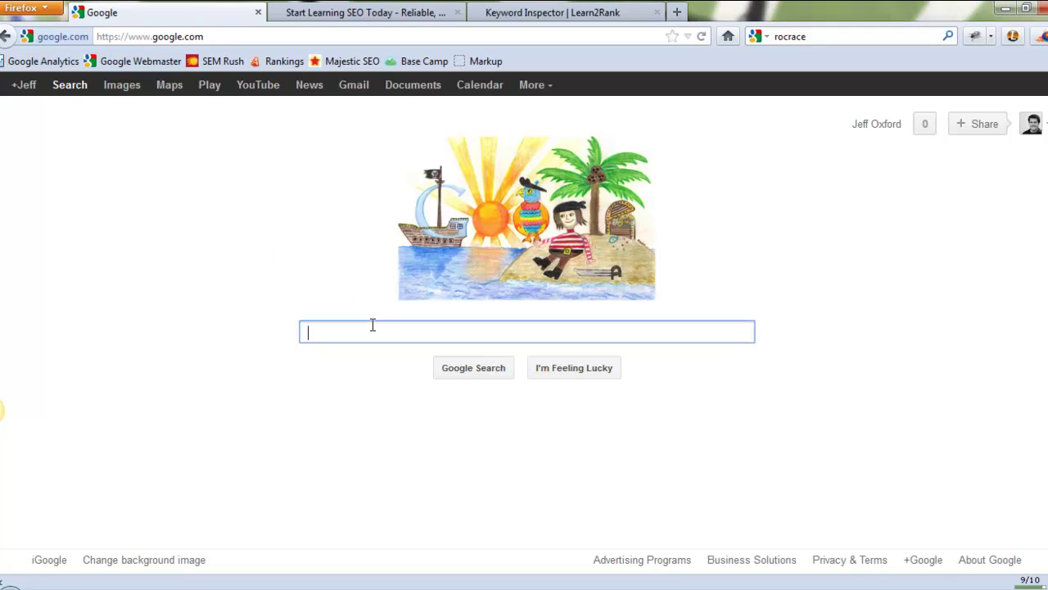
type("google keyword t")
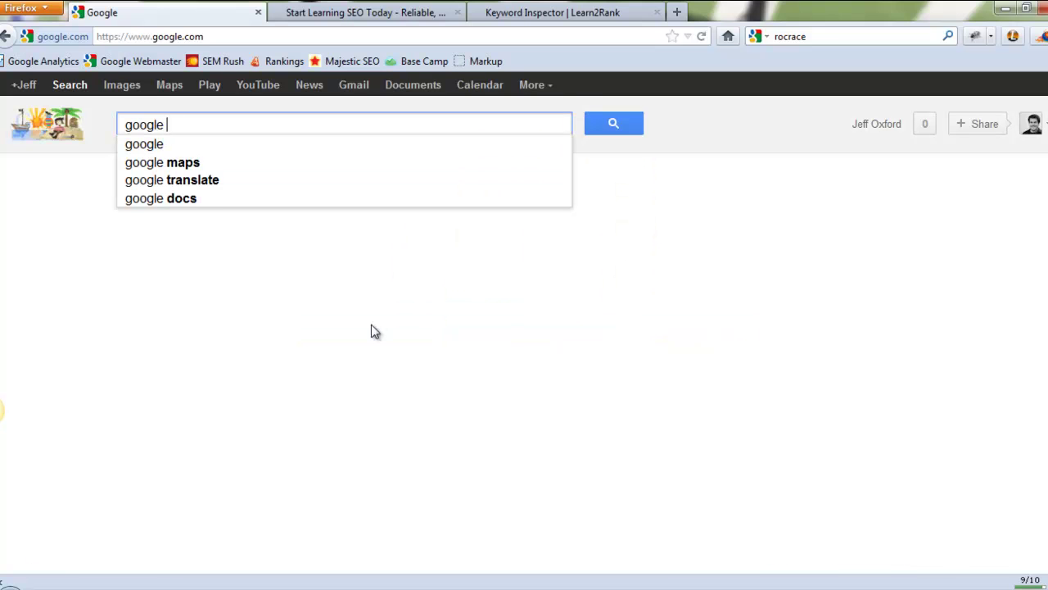
type("ool")
key("Return")
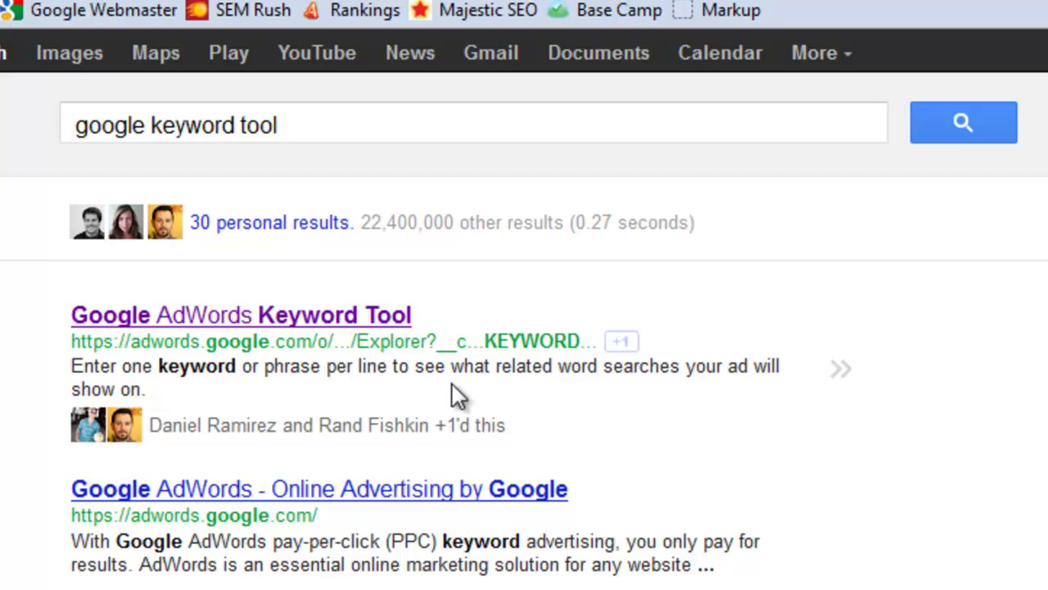
left_click(343, 316)
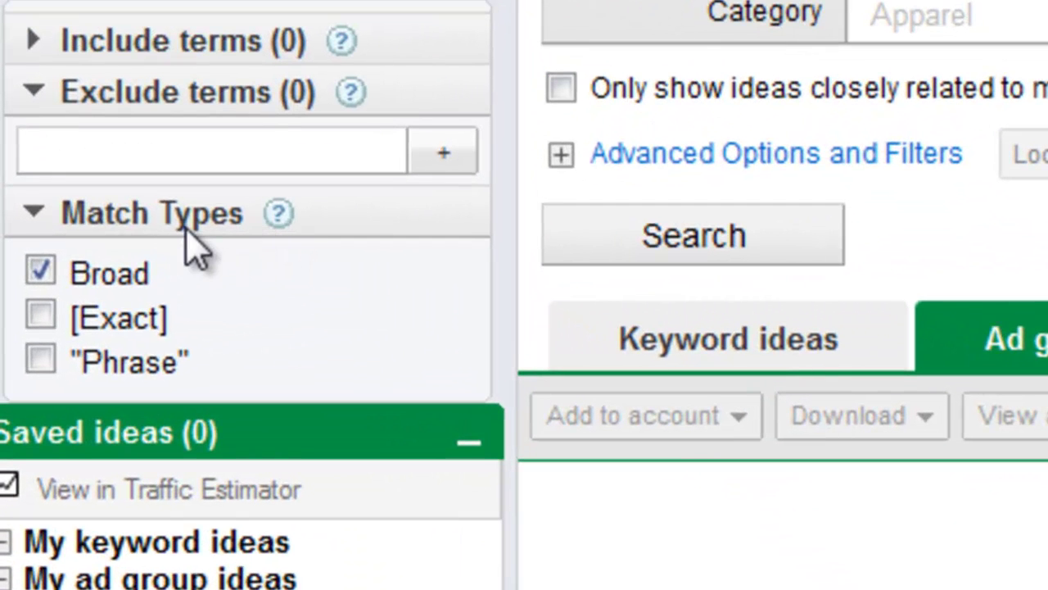
Change the keyword match type from Broad to Exact only
left_click(41, 316)
left_click(41, 272)
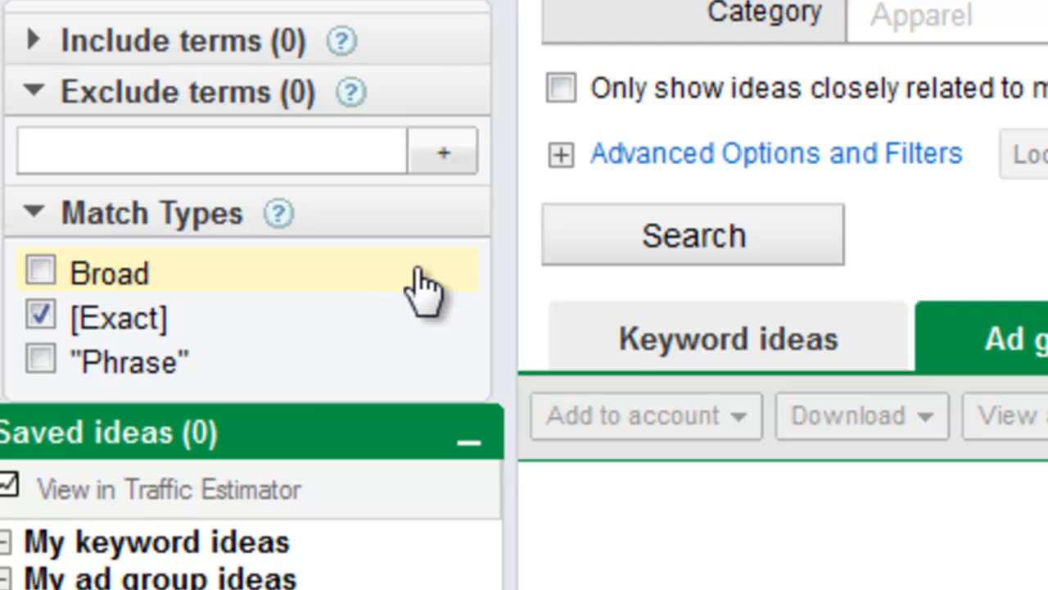
Enter "seo software" and "seo tools" on separate lines as the words or phrases to find keywords for
left_click(591, 260)
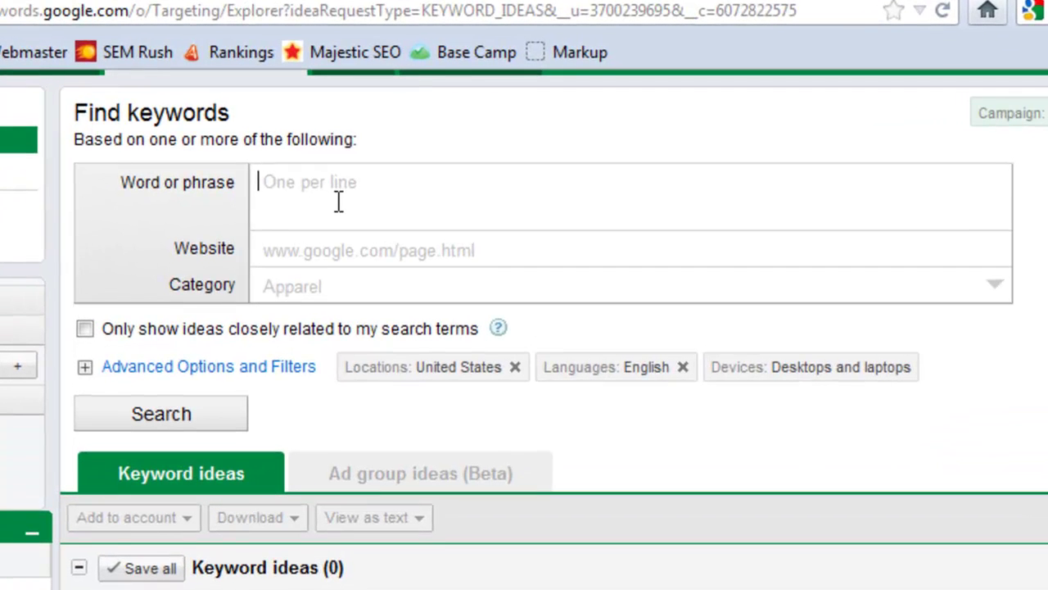
type("seo software")
key("Return")
type("seo tools")
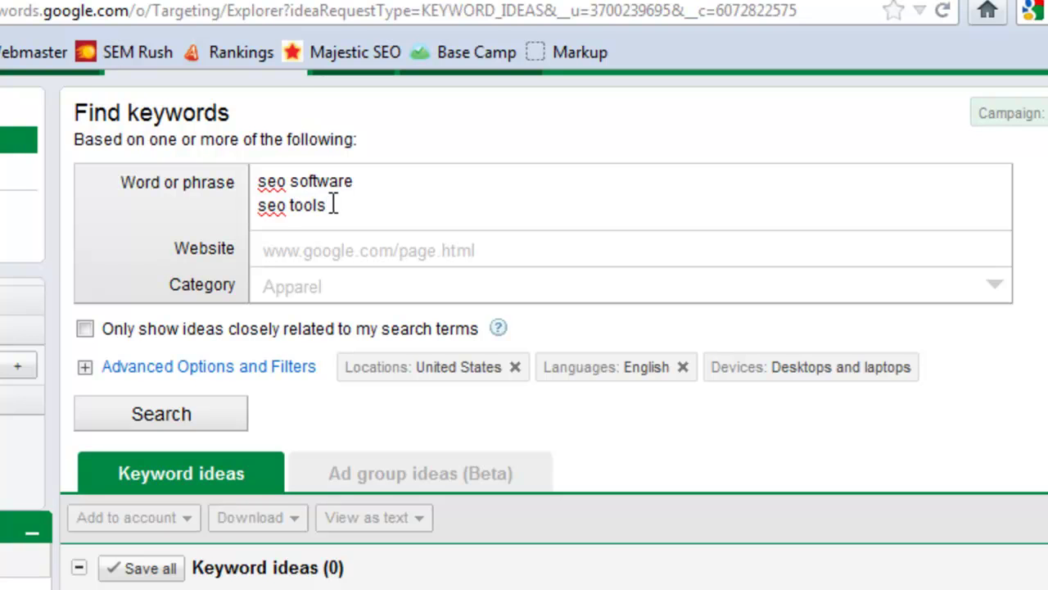
Limit the ideas to those closely related to the search terms and run the keyword search
left_click(85, 329)
left_click_drag(258, 181, 353, 182)
left_click_drag(258, 205, 349, 205)
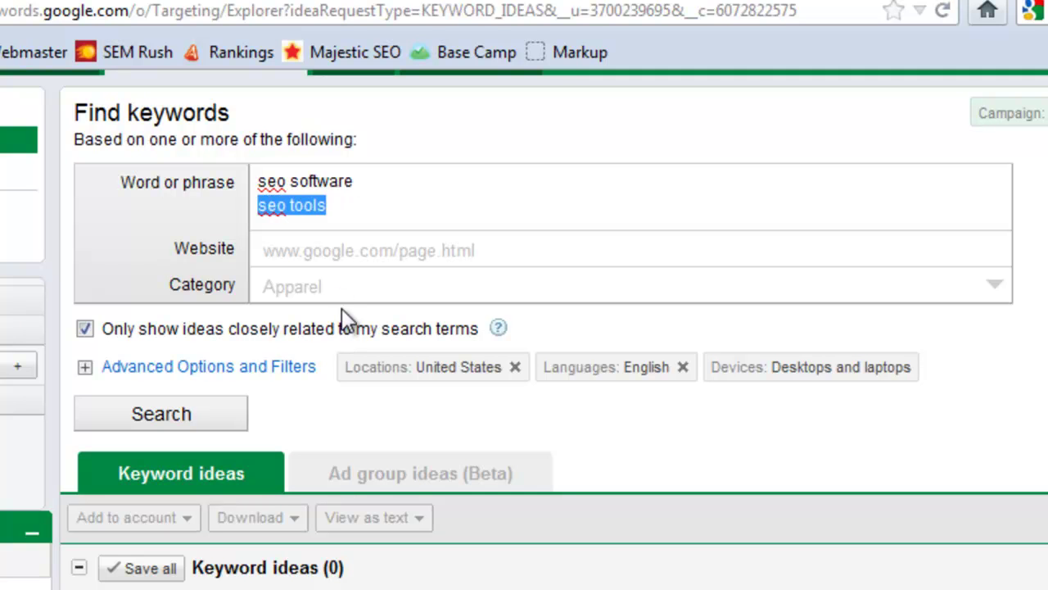
left_click(196, 413)
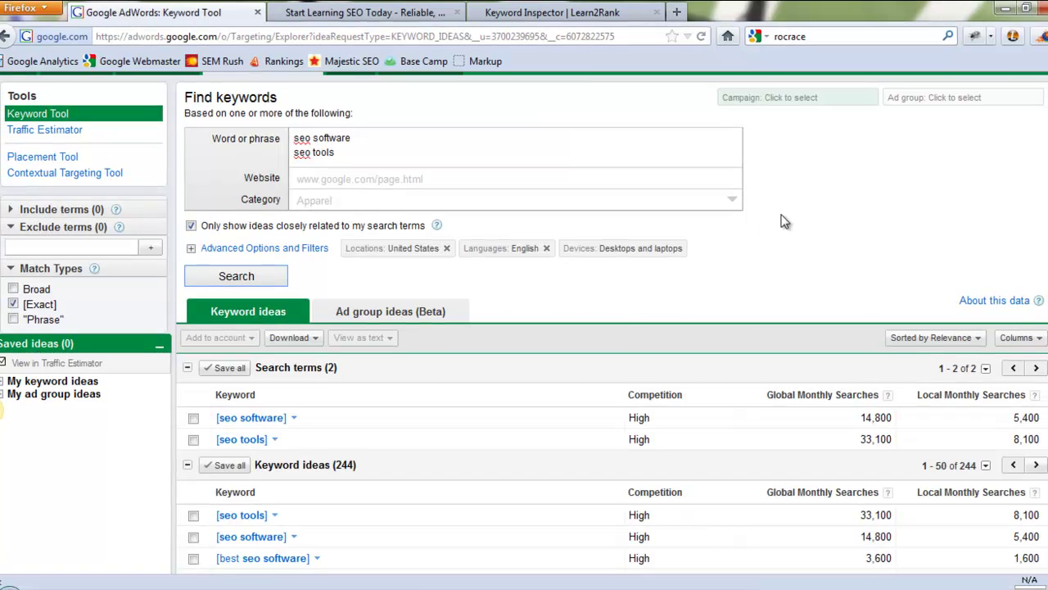
Download all search results from the keyword ideas list and open the CSV file in Microsoft Office Excel
scroll(784, 221, "down", 4)
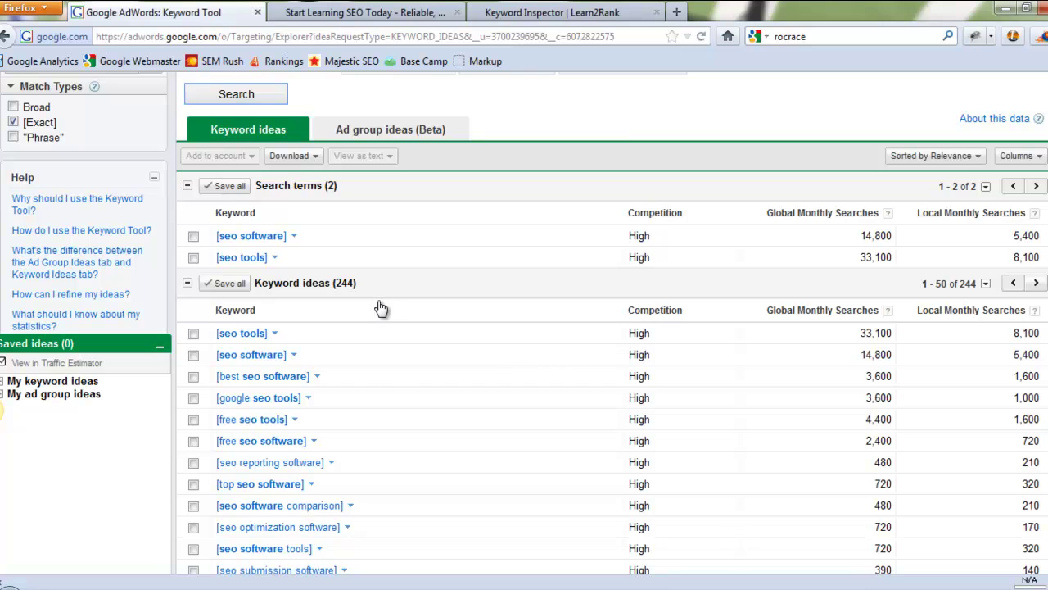
scroll(344, 321, "down", 2)
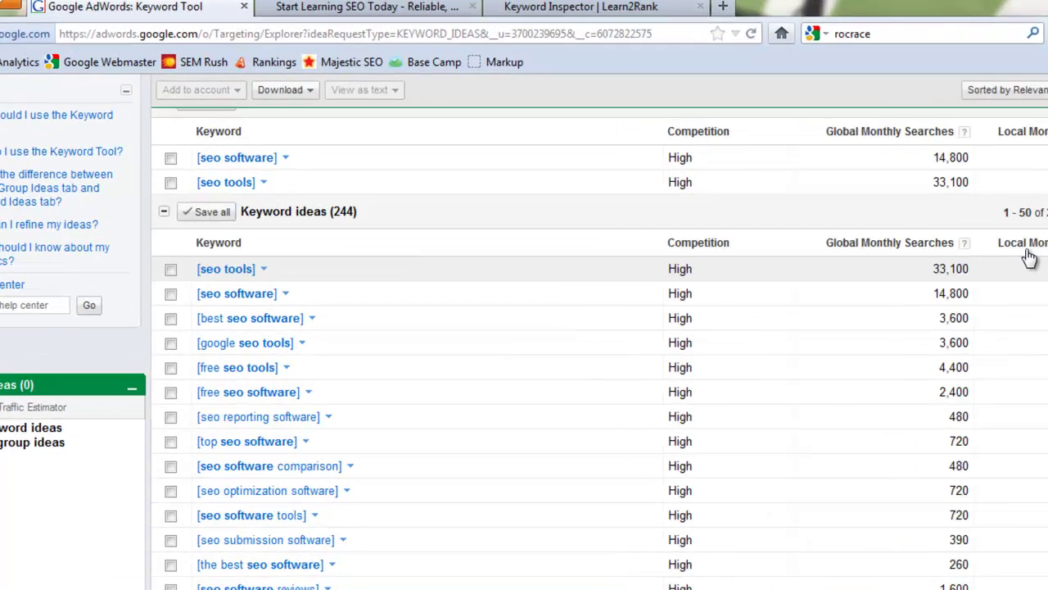
scroll(942, 226, "up", 3)
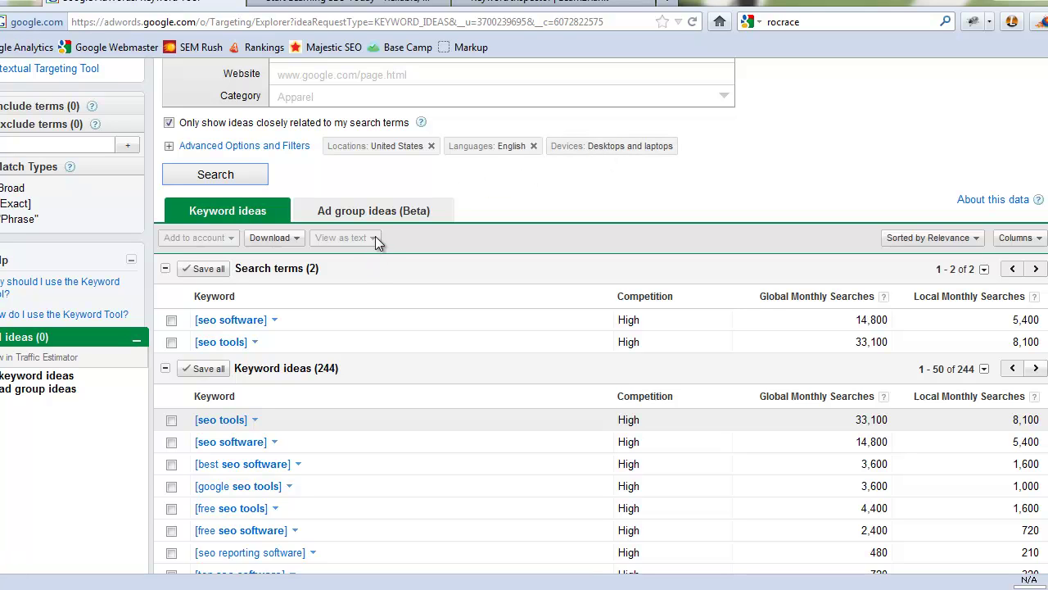
left_click(283, 237)
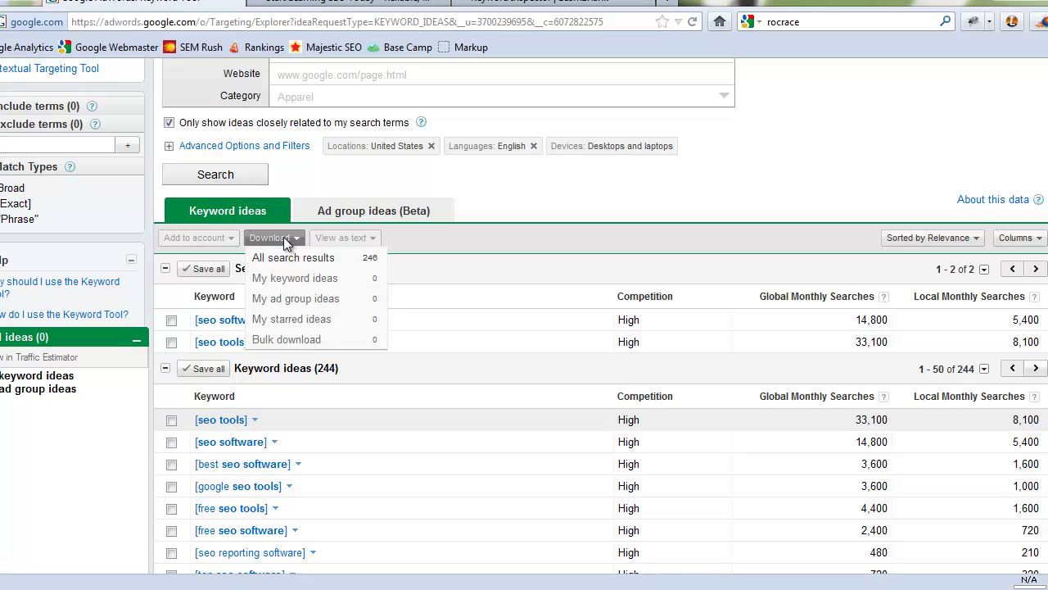
left_click(264, 257)
left_click(432, 340)
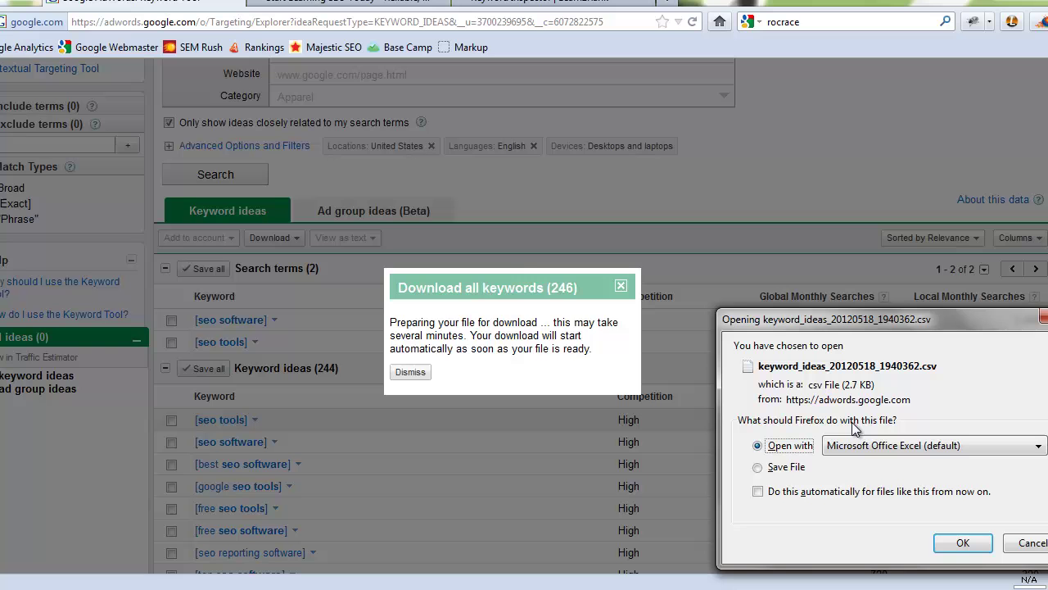
left_click(964, 543)
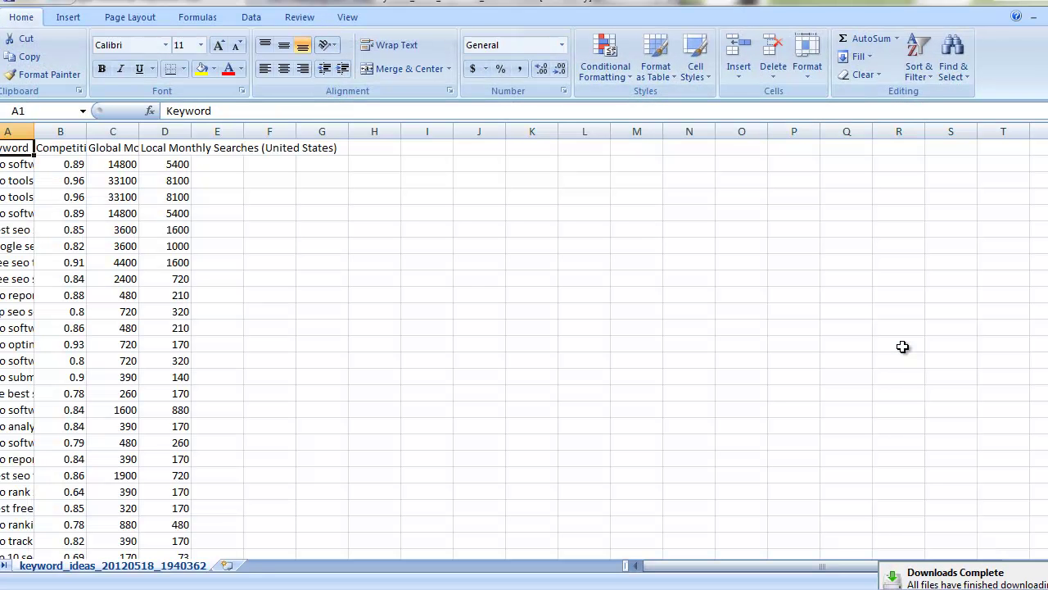
Widen the data columns to fit their contents and delete the Competition column
left_click_drag(34, 132, 604, 131)
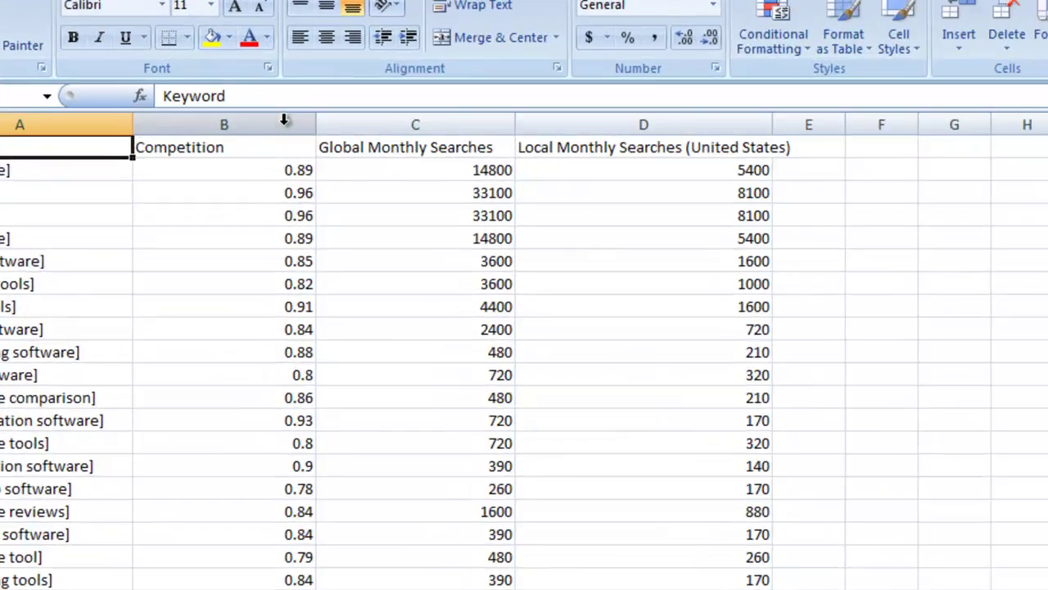
right_click(253, 131)
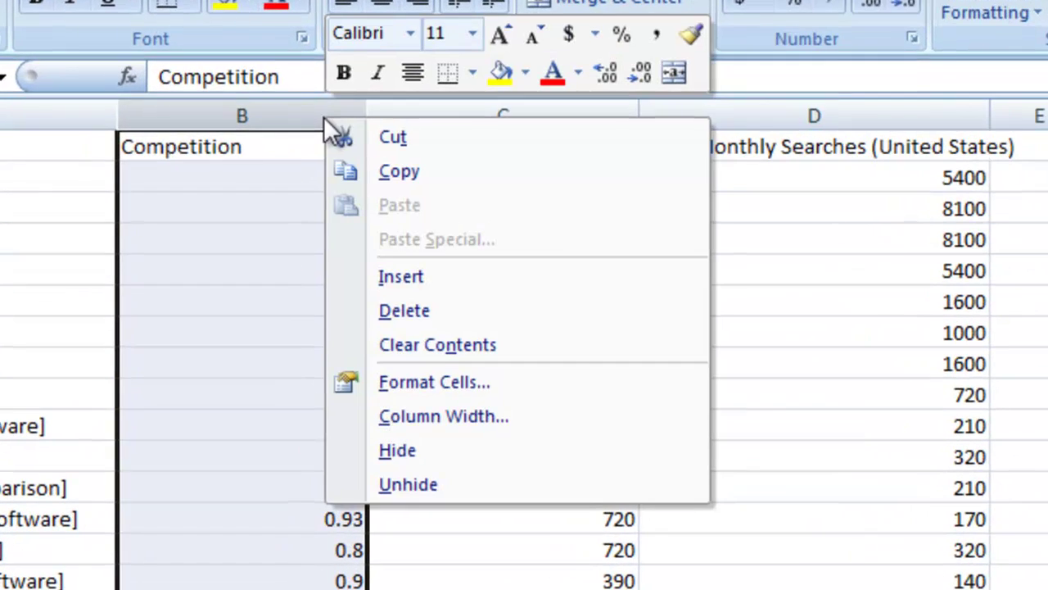
left_click(449, 311)
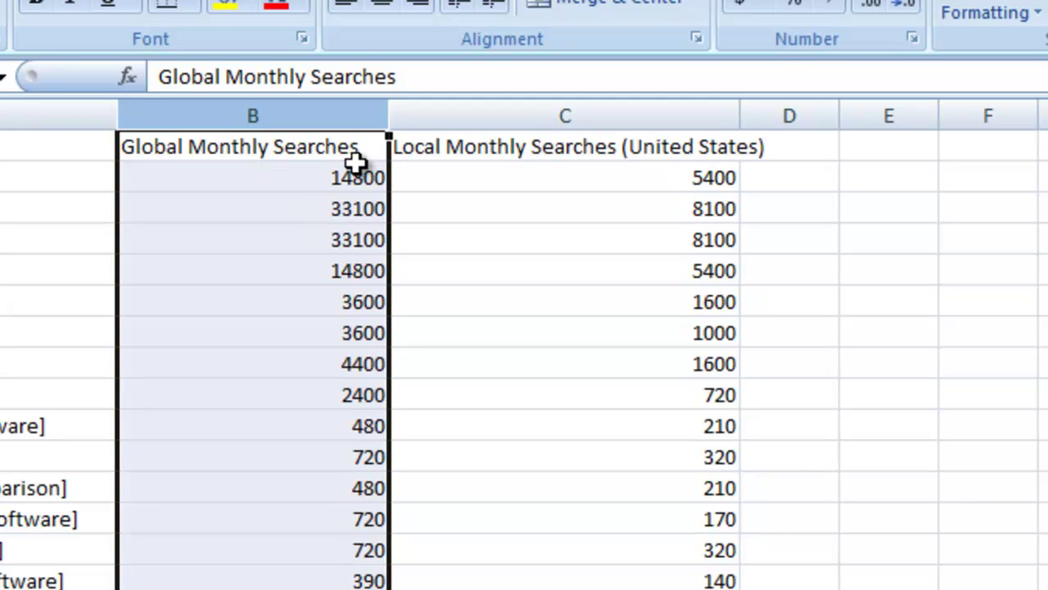
Delete the Local Monthly Searches (United States) column from the sheet
left_click(562, 145)
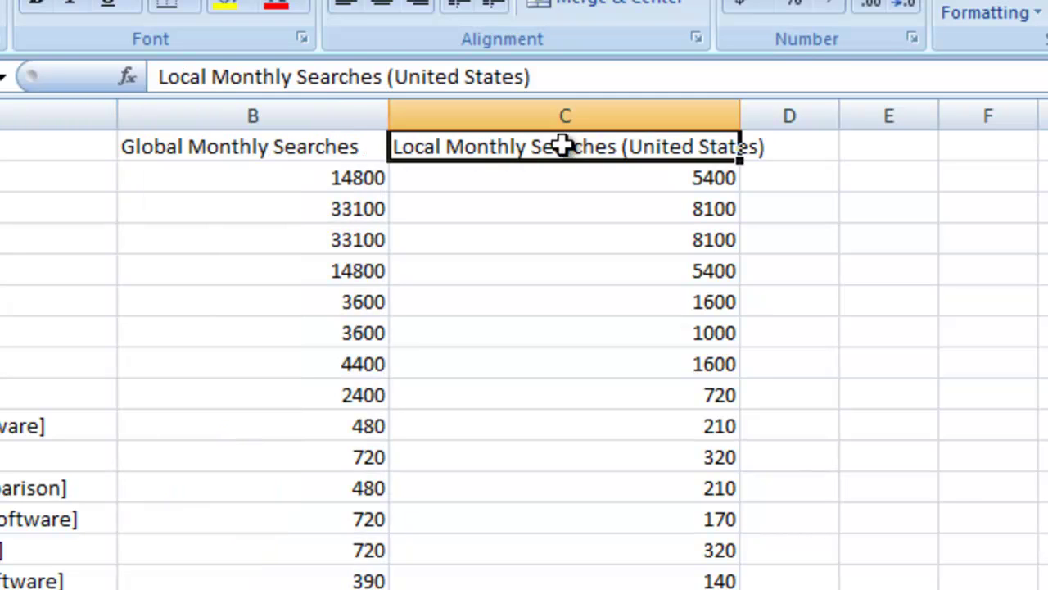
left_click(538, 116)
right_click(538, 117)
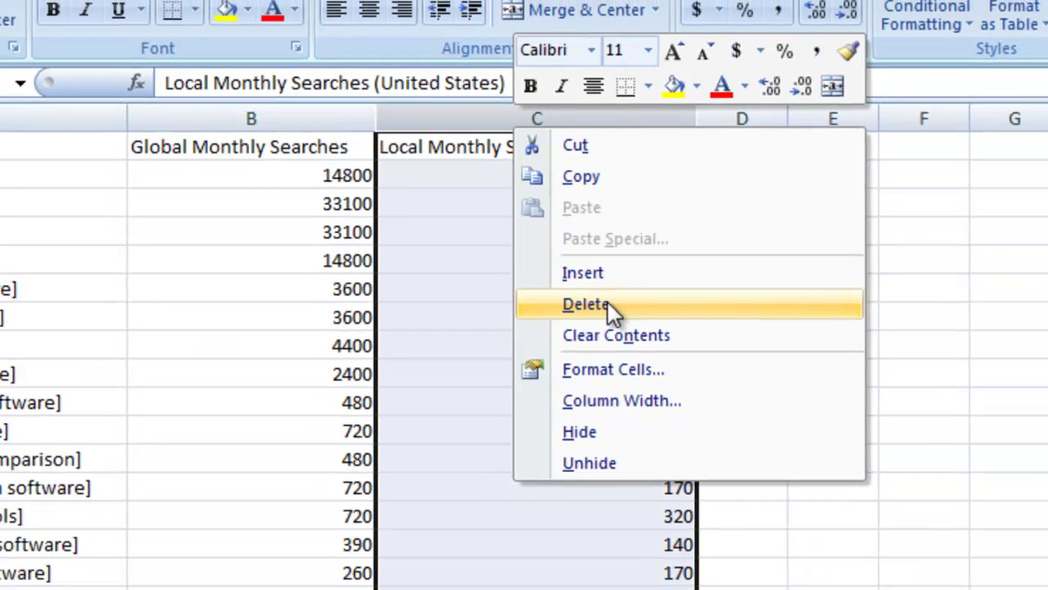
left_click(607, 303)
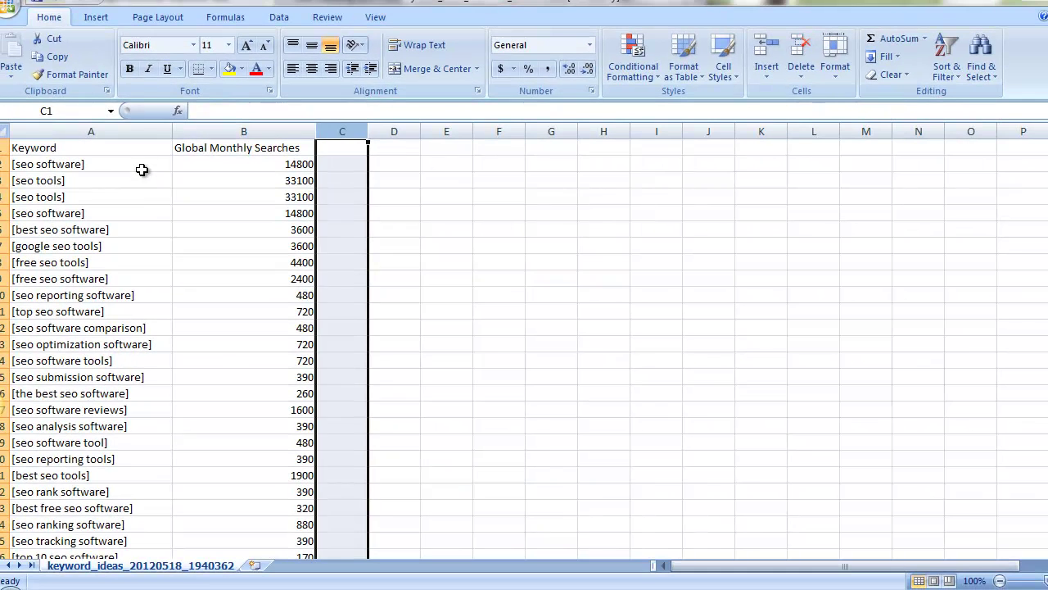
Remove every opening bracket "[" from the sheet by replacing all occurrences with nothing
left_click(128, 155)
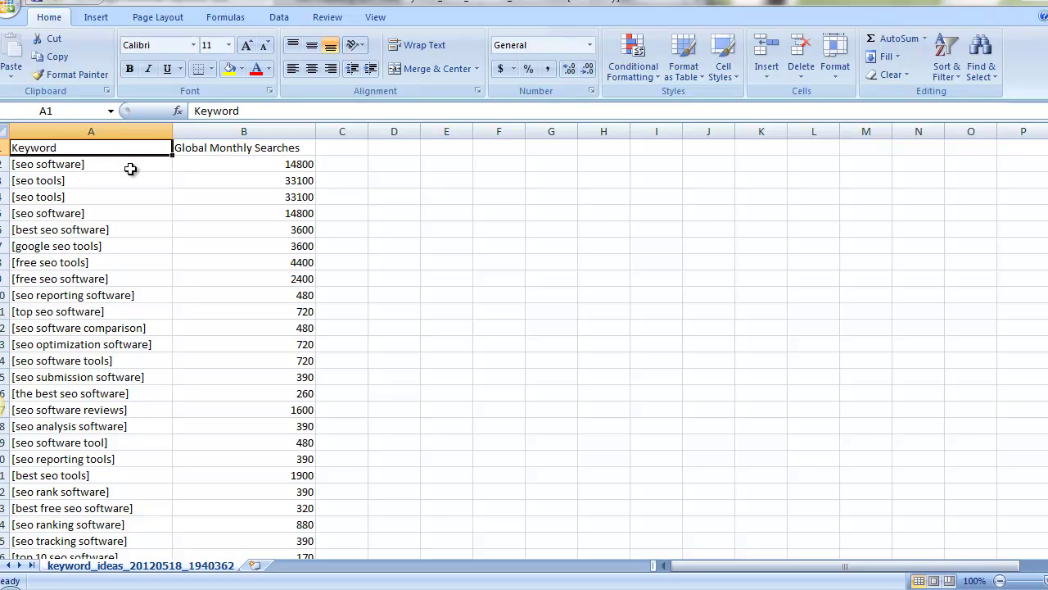
key("ctrl+f")
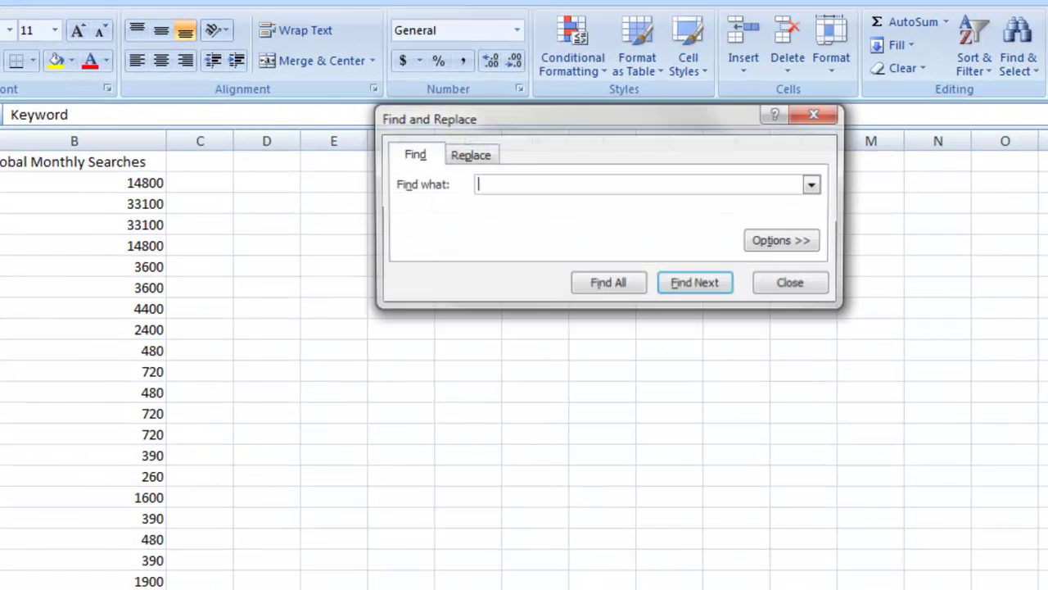
left_click(507, 155)
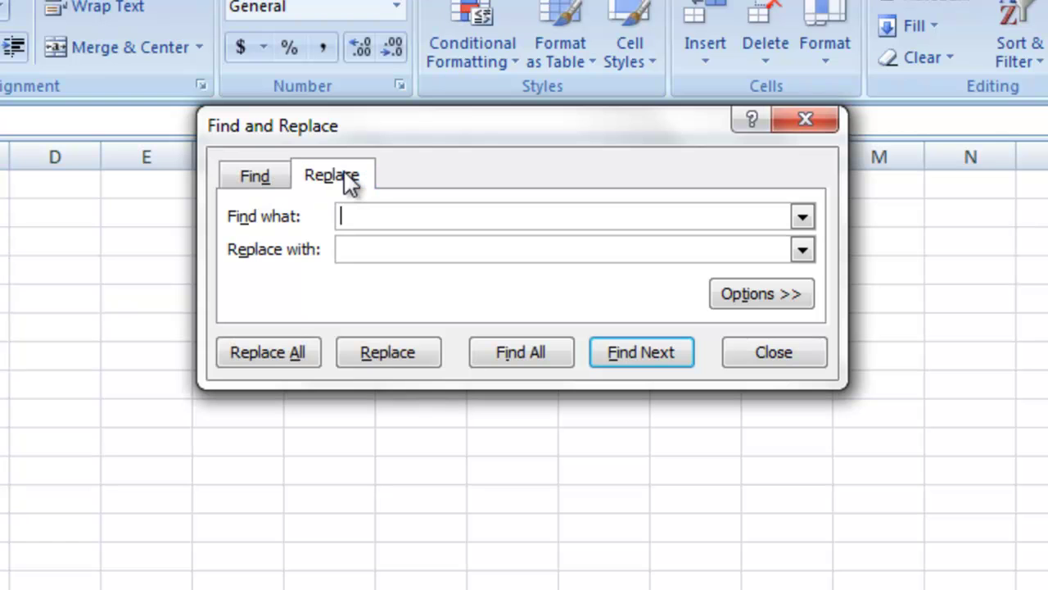
type("[")
left_click(288, 349)
left_click(357, 514)
Replace every closing bracket "]" with nothing and close the Find and Replace dialog
left_click_drag(360, 221, 316, 218)
type("]")
left_click(288, 350)
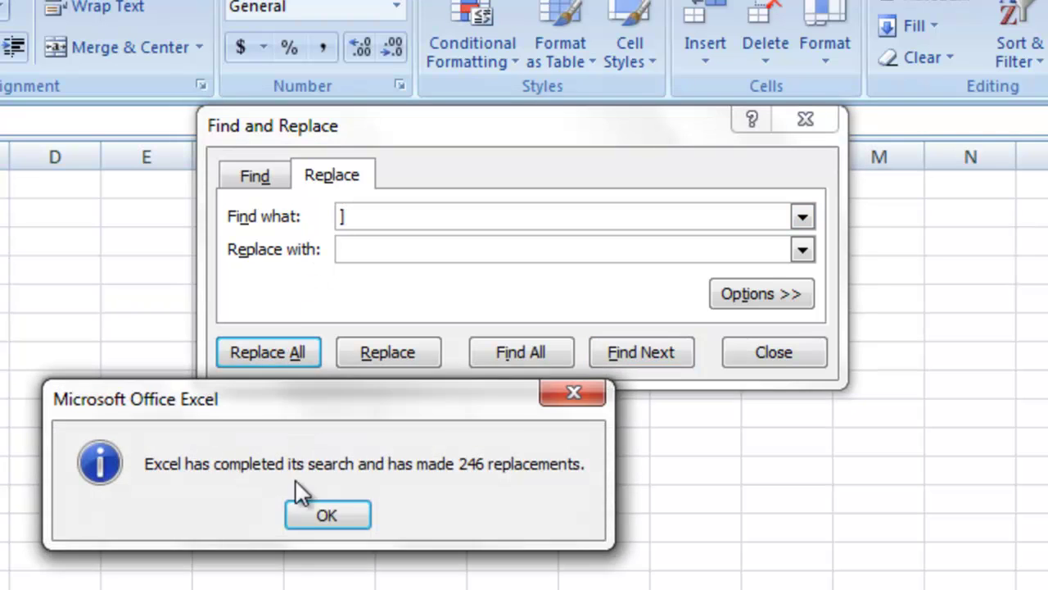
left_click(365, 514)
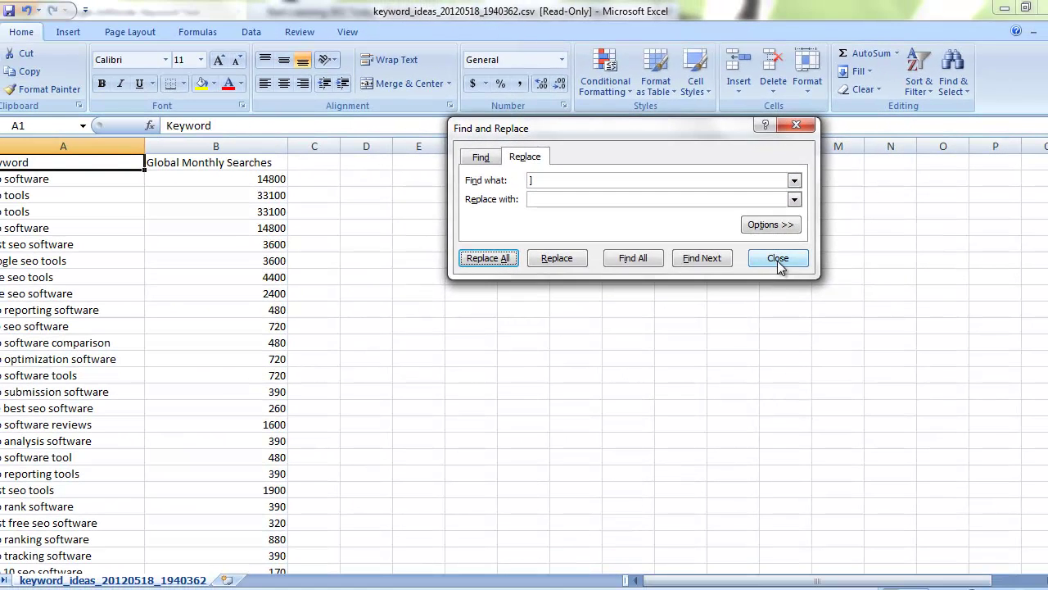
left_click(774, 264)
Widen column C and enter the header "Competition" in cell C1
left_click(334, 163)
left_click_drag(338, 151, 404, 148)
type("Compe")
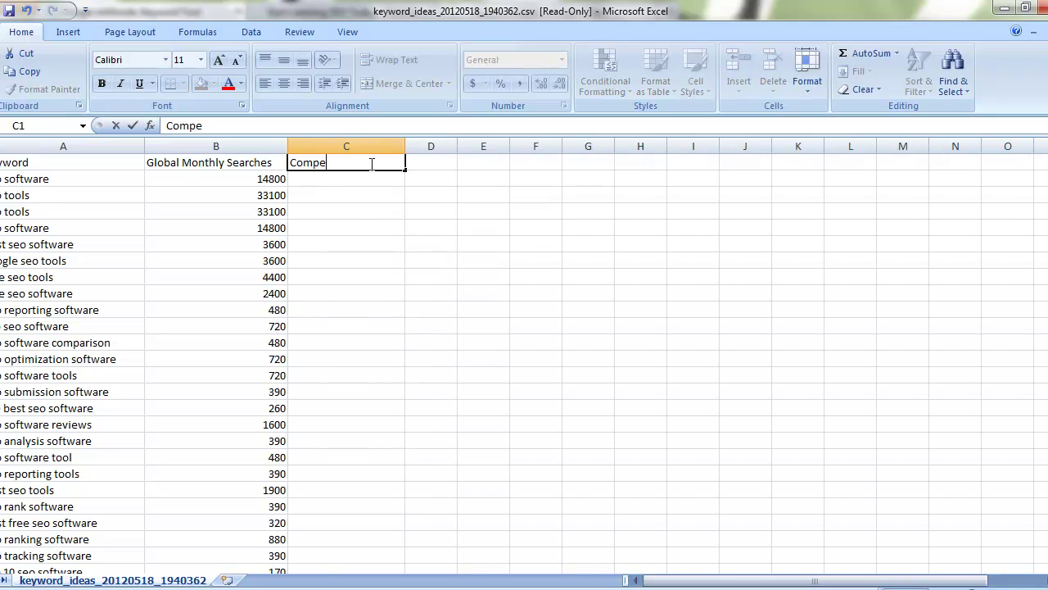
type("tition")
key("Return")
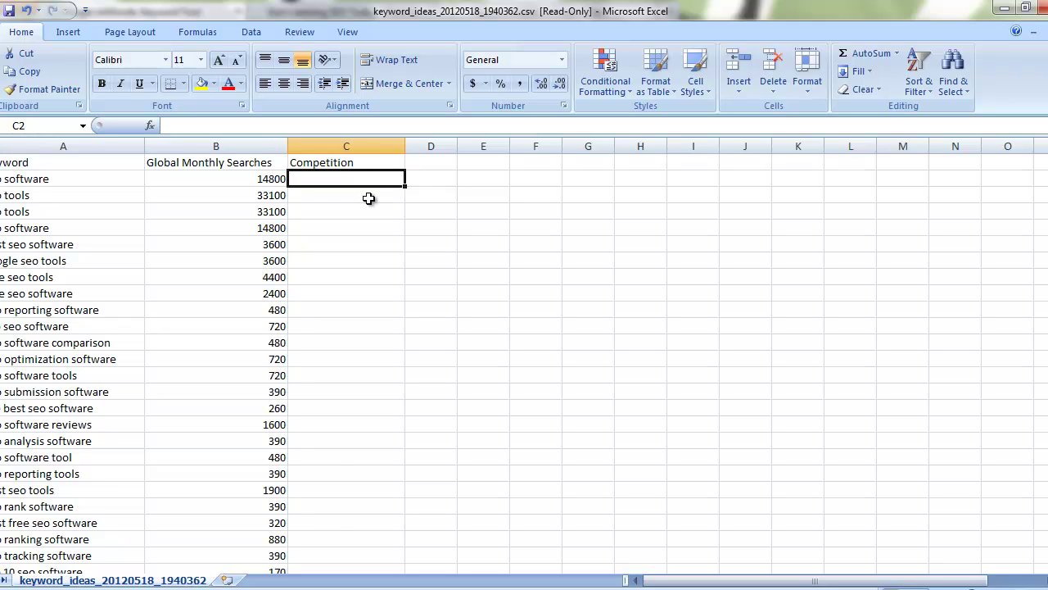
Add filters to the header row and sort Global Monthly Searches from largest to smallest
left_click(243, 166)
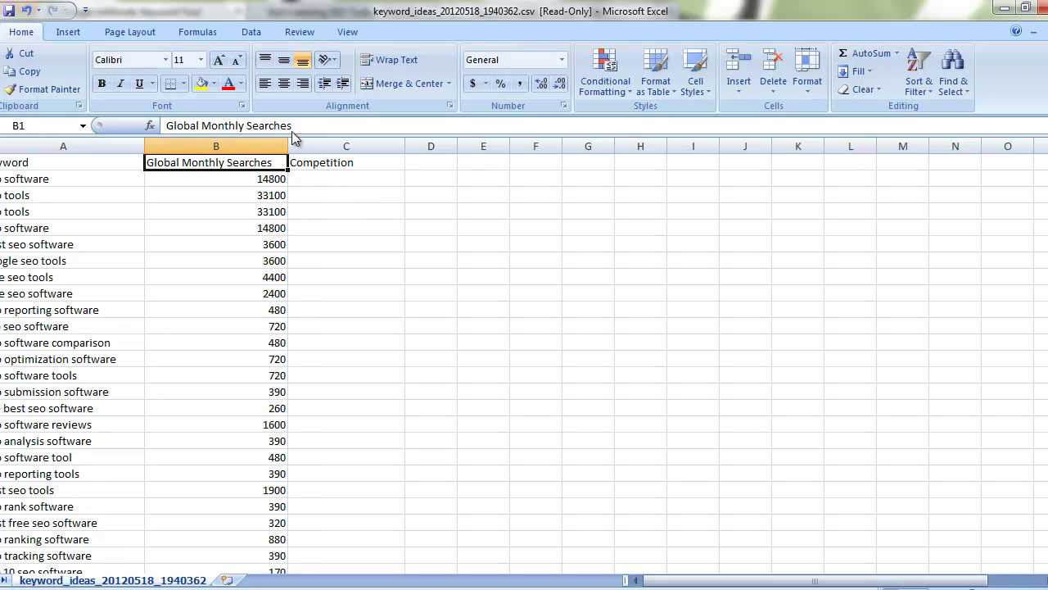
left_click(252, 32)
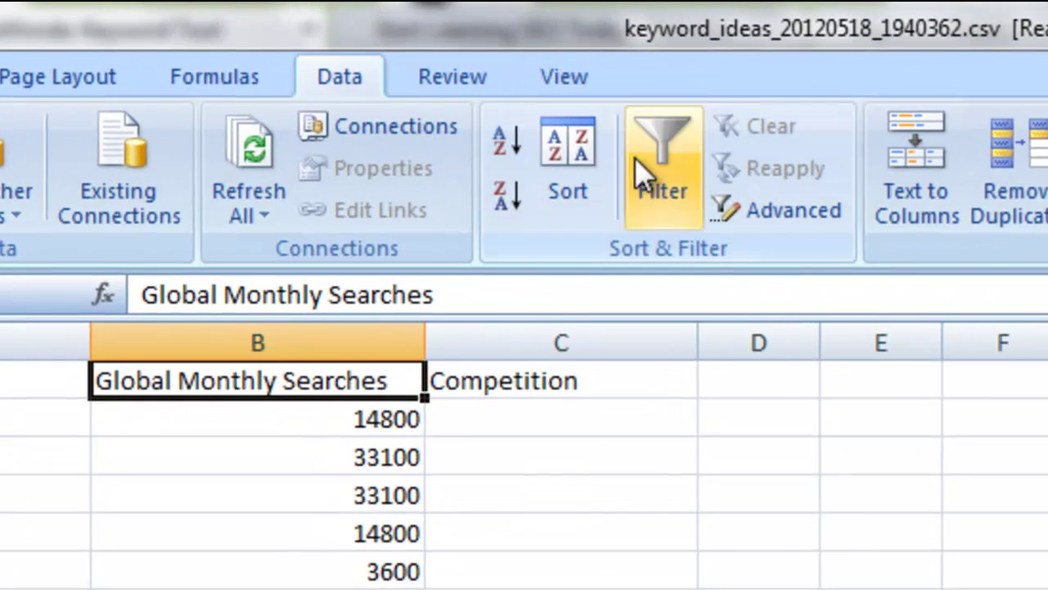
left_click(658, 165)
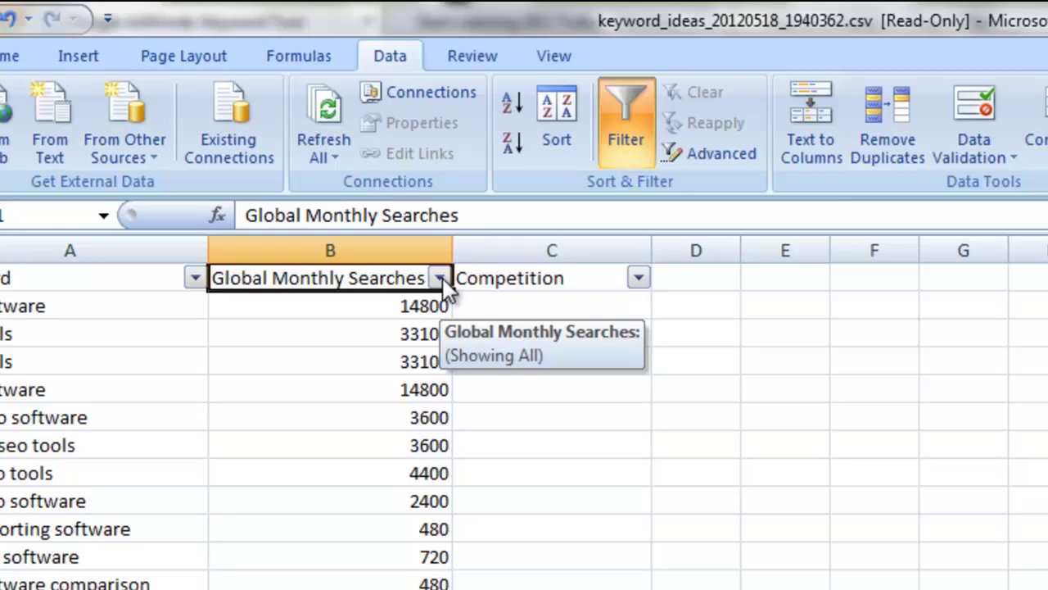
left_click(441, 278)
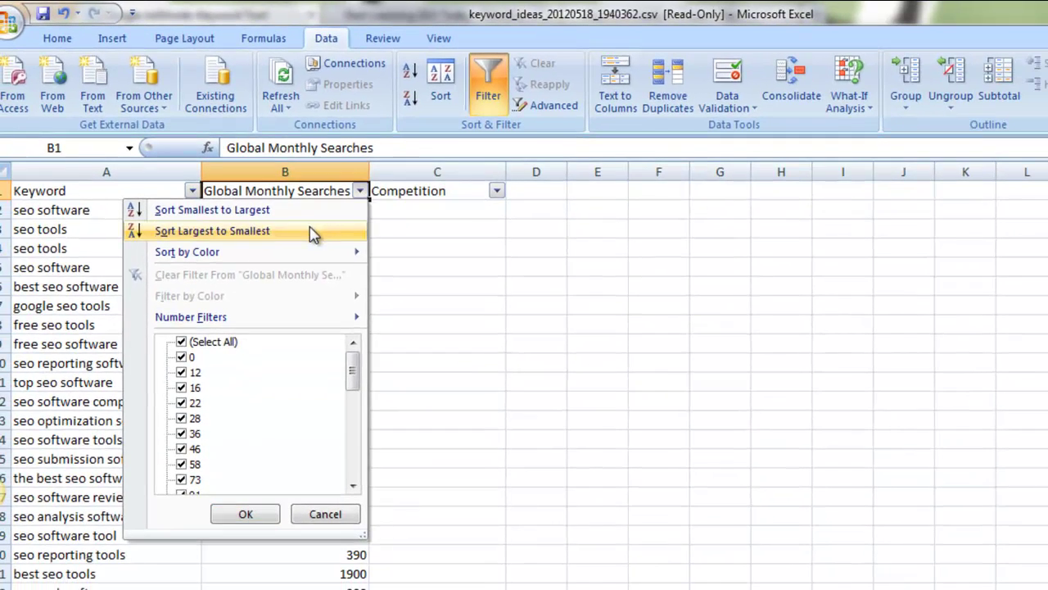
left_click(315, 233)
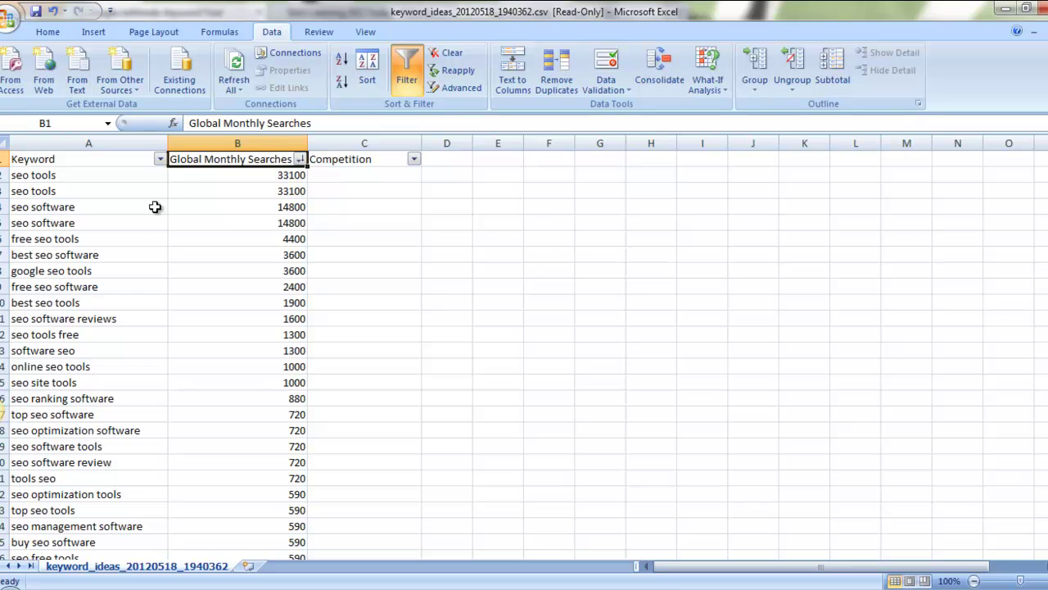
Copy the keyword "free seo tools" from the sheet and switch to the Learn2Rank home page in Firefox
left_click(109, 236)
key("ctrl+c")
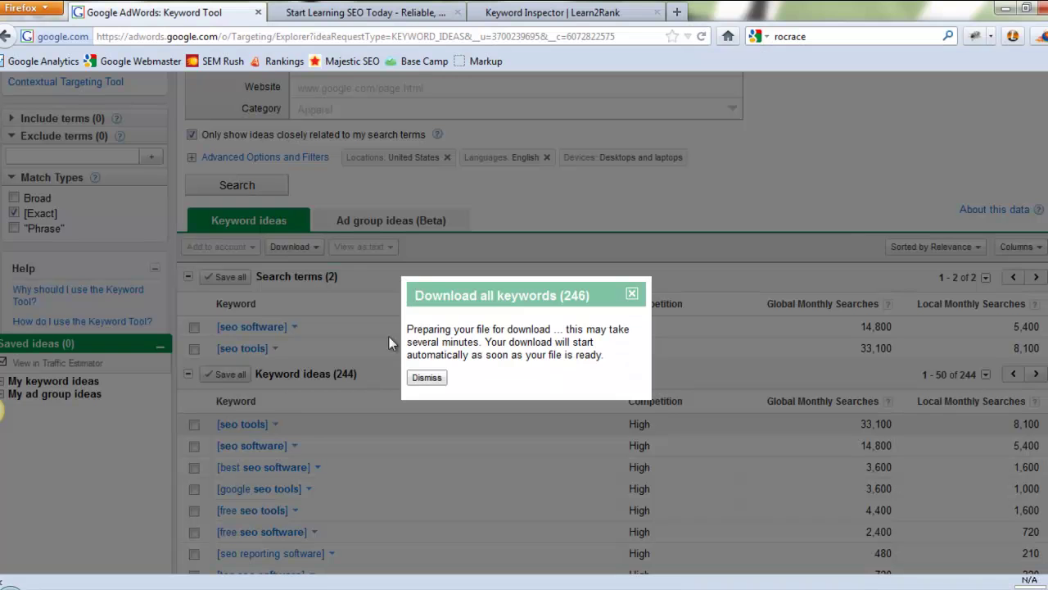
left_click(363, 11)
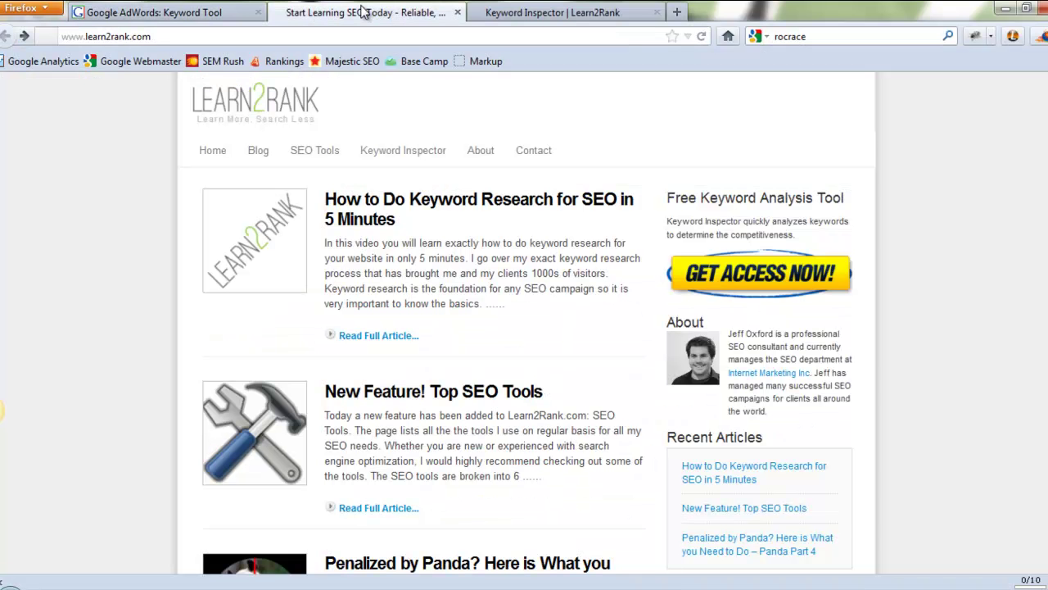
Open the Keyword Inspector sign-up page from the Learn2Rank home page and look at its name and email fields
left_click(769, 281)
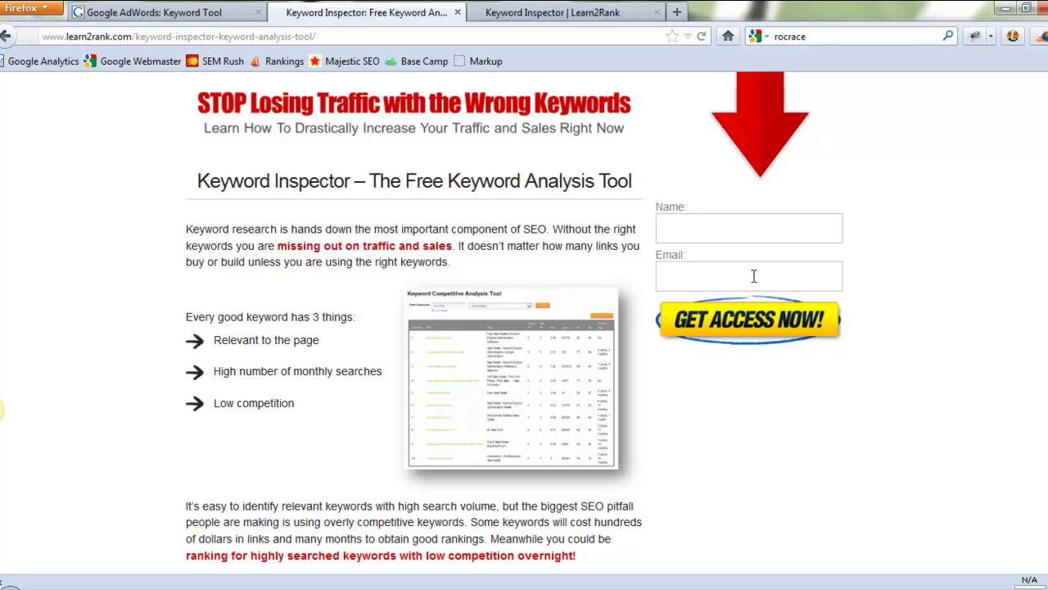
left_click(694, 227)
left_click(710, 276)
Analyze the keyword "free seo tools" in the members' Keyword Inspector and review its competition results
left_click(583, 16)
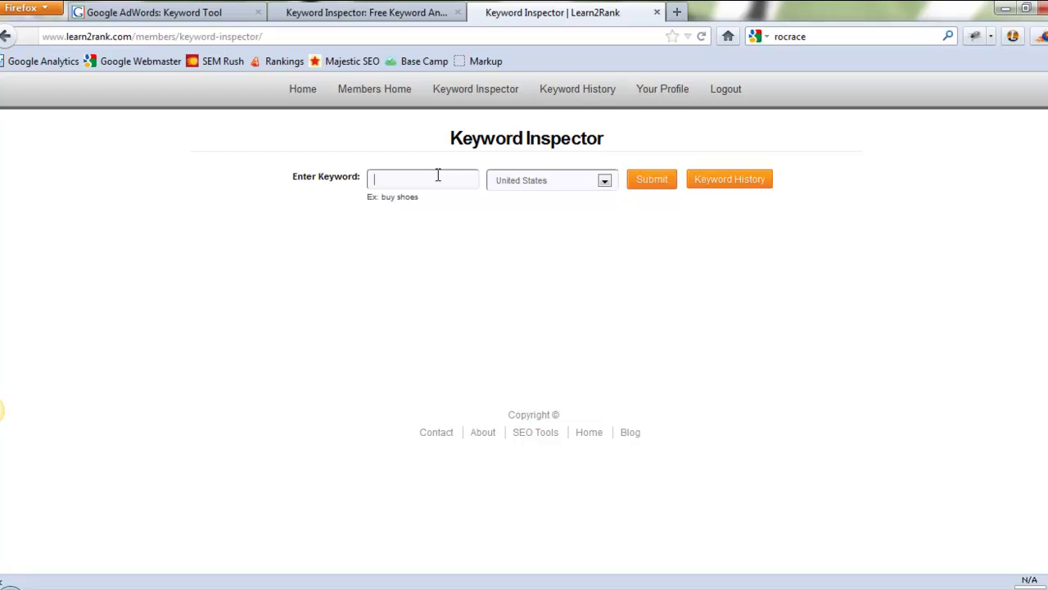
type("free seo tools")
left_click(642, 183)
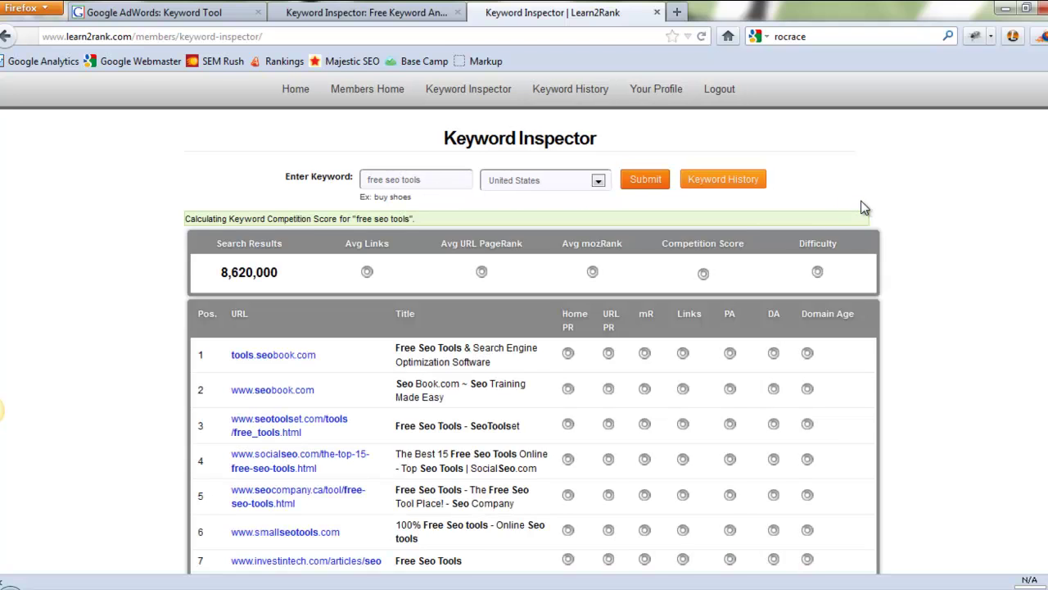
scroll(882, 205, "down", 3)
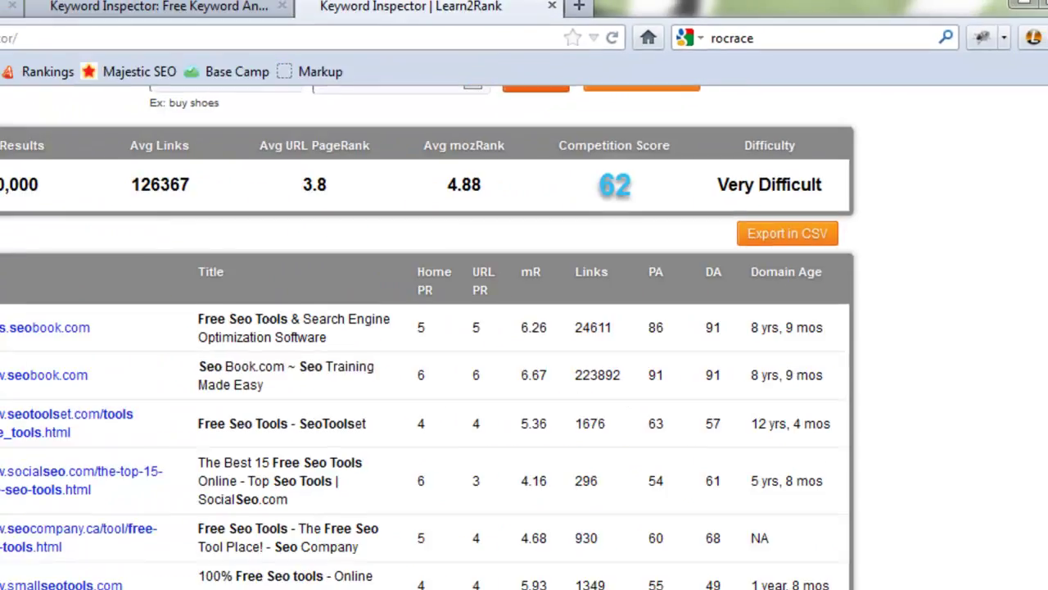
scroll(2, 410, "up", 3)
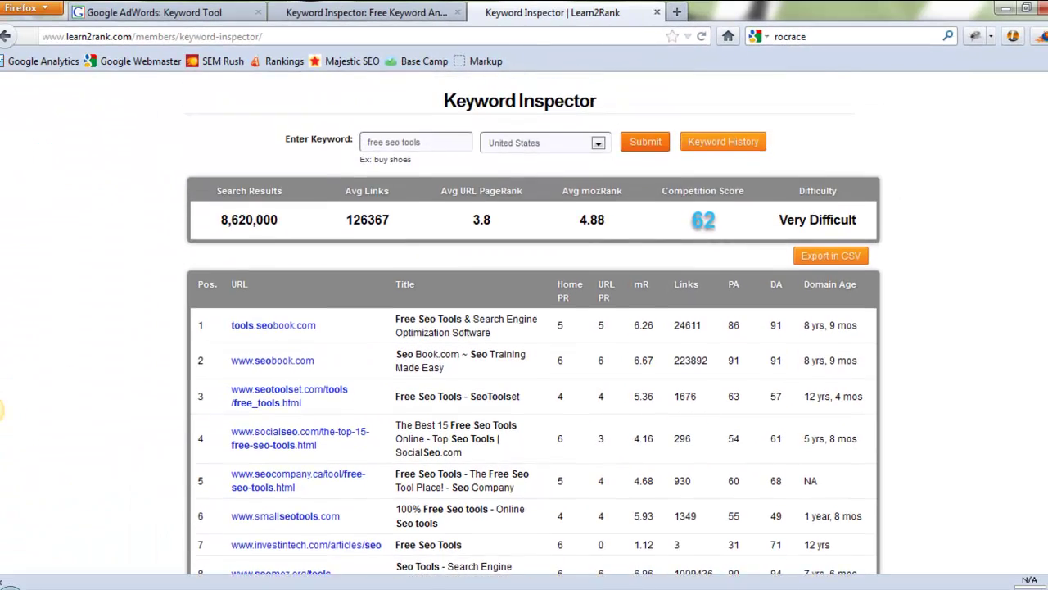
Switch to the keyword sheet in Excel and enter 62 as the Competition value for "free seo tools" in cell C6
scroll(2, 409, "up", 1)
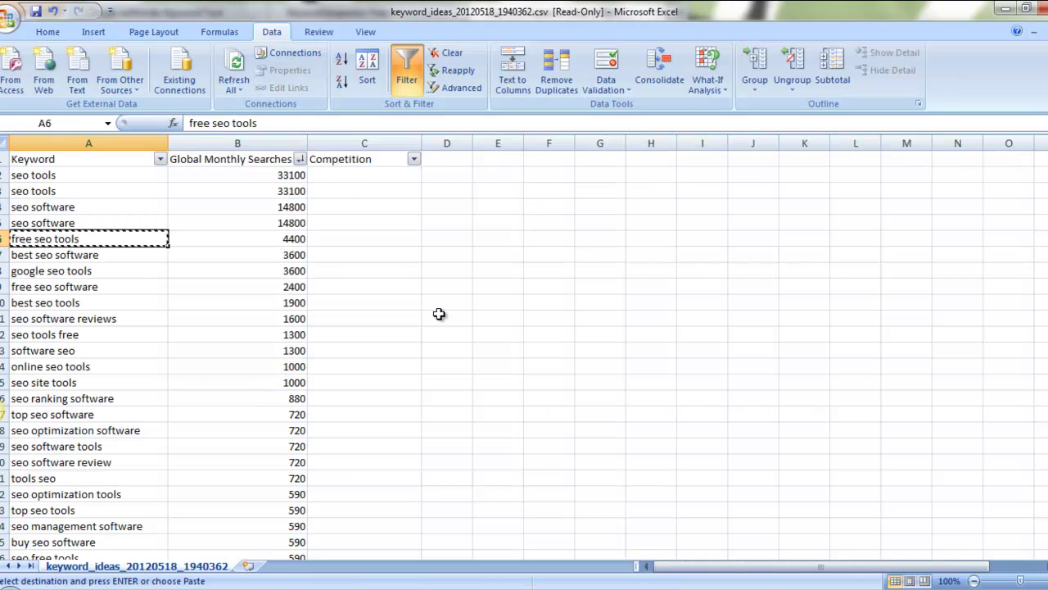
left_click(351, 238)
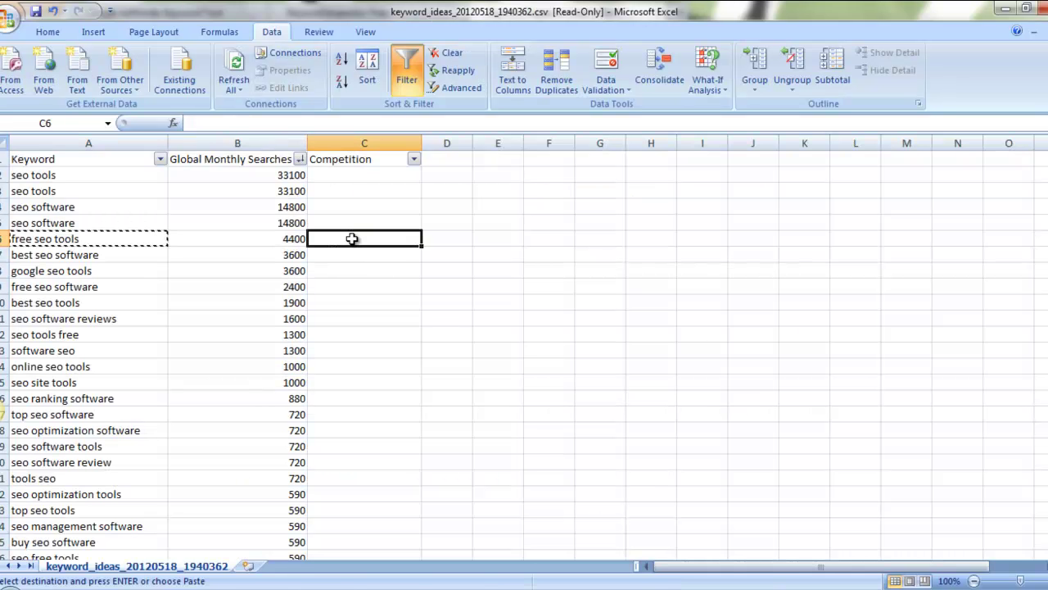
type("62")
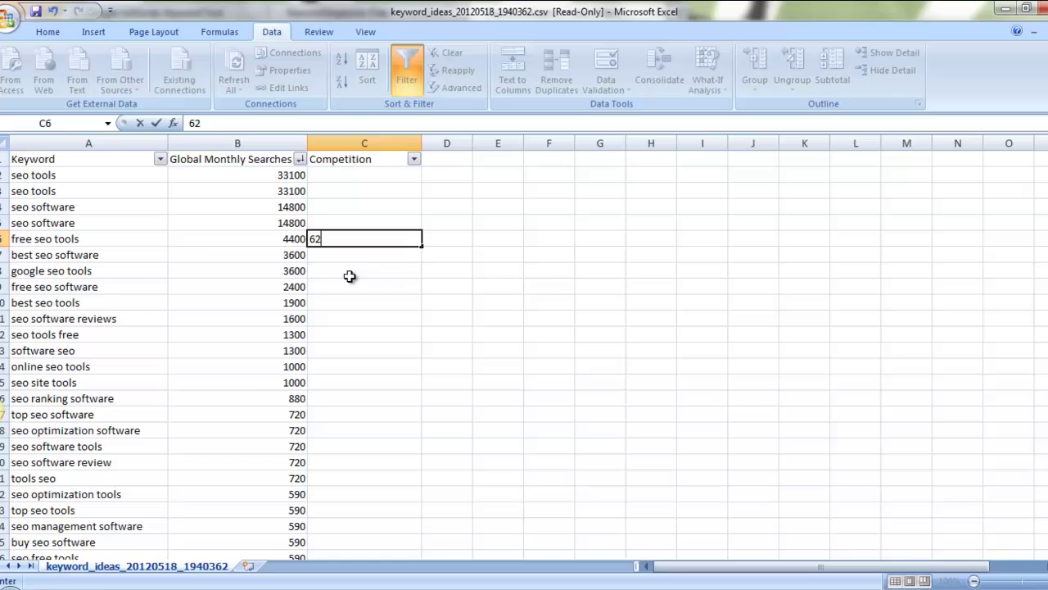
Copy the keyword "best seo software" from the sheet and submit it to the Keyword Inspector in Firefox
left_click(149, 259)
key("ctrl+c")
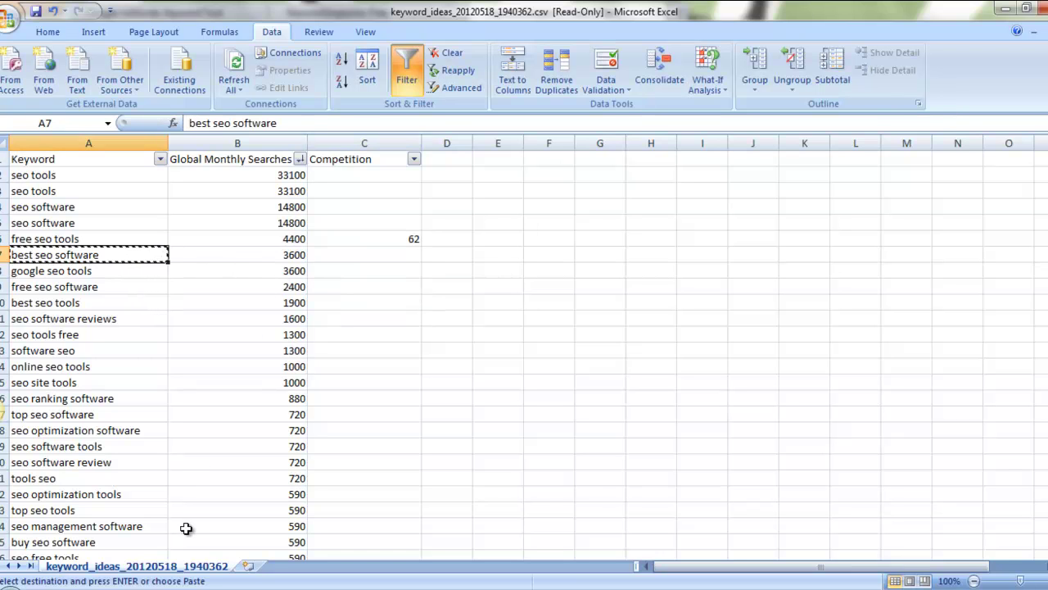
left_click(184, 588)
triple_click(440, 181)
key("ctrl+v")
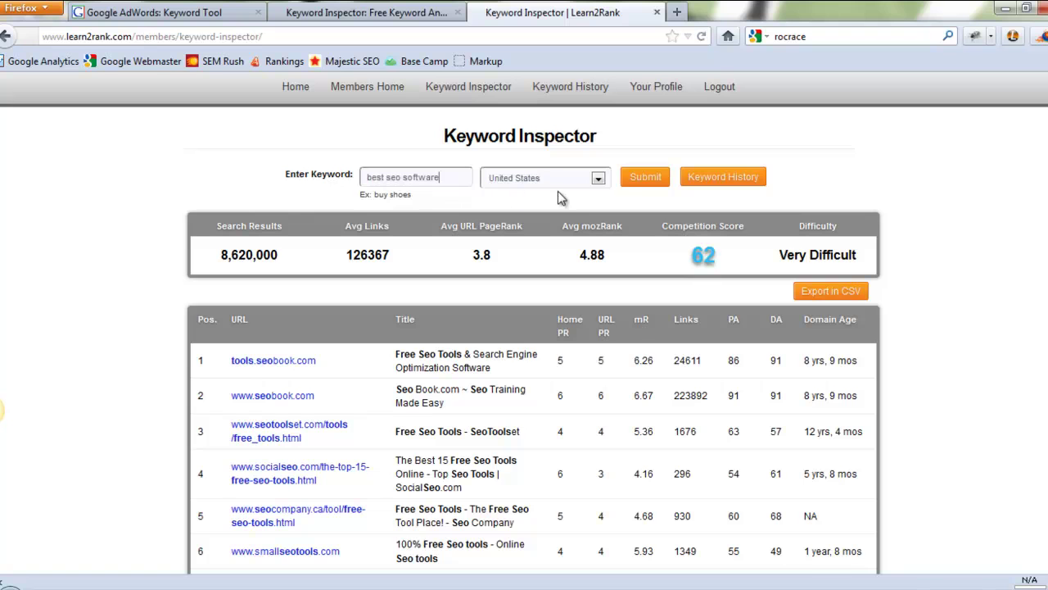
left_click(639, 180)
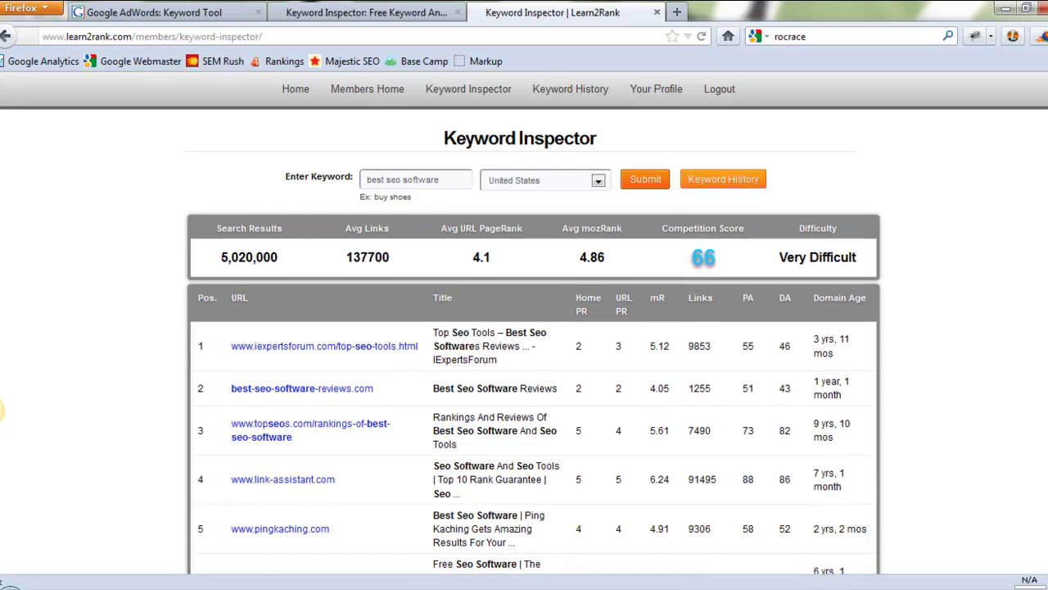
Review the keyword's competition score, switch back to Excel and enter 66 for "best seo software" in cell C7
scroll(524, 328, "down", 1)
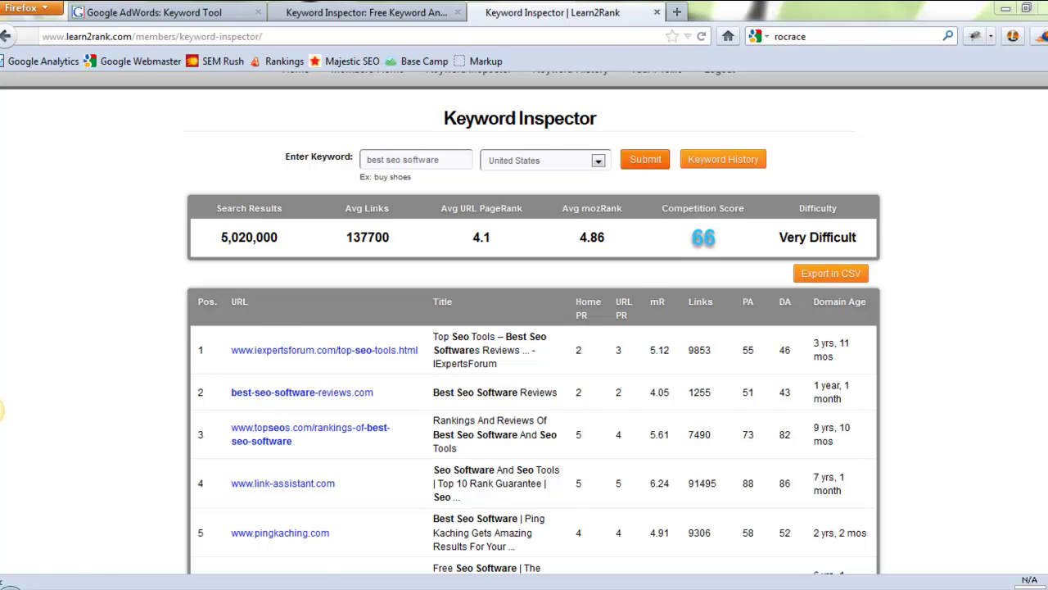
key("alt+Tab")
left_click(373, 255)
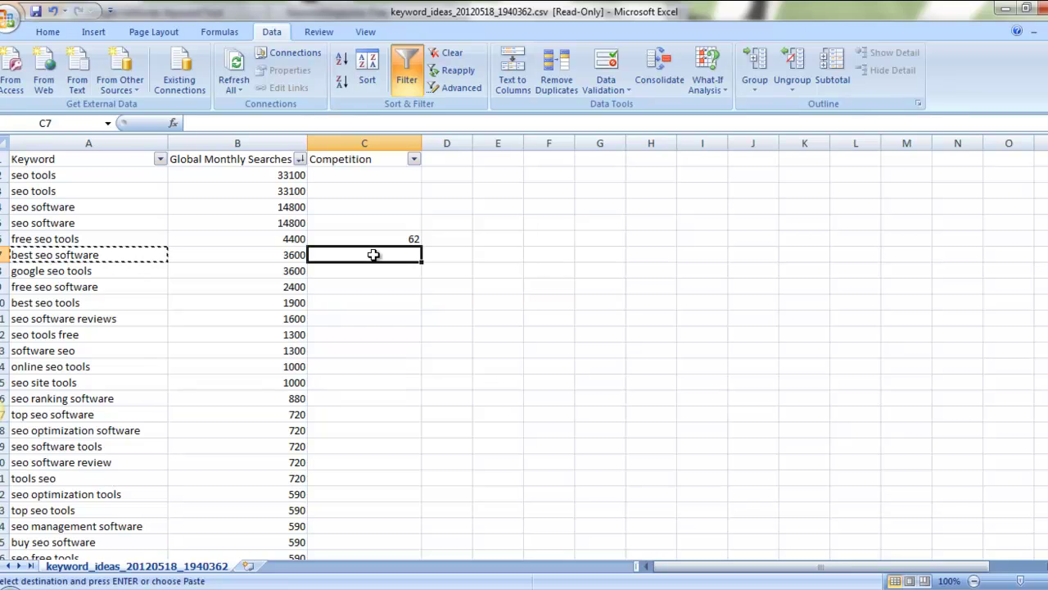
type("66")
left_click(454, 257)
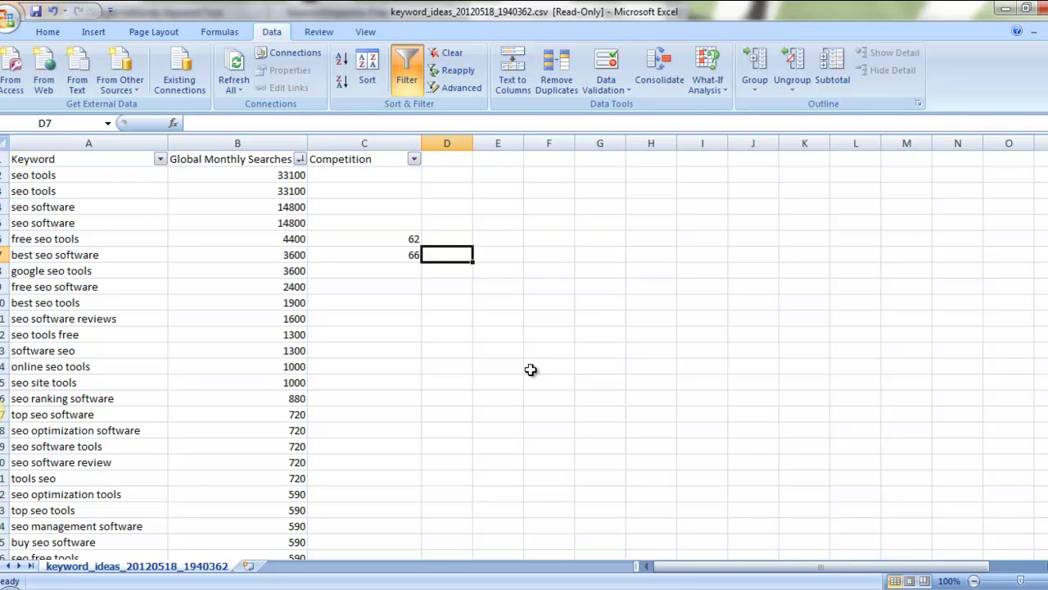
left_click(256, 160)
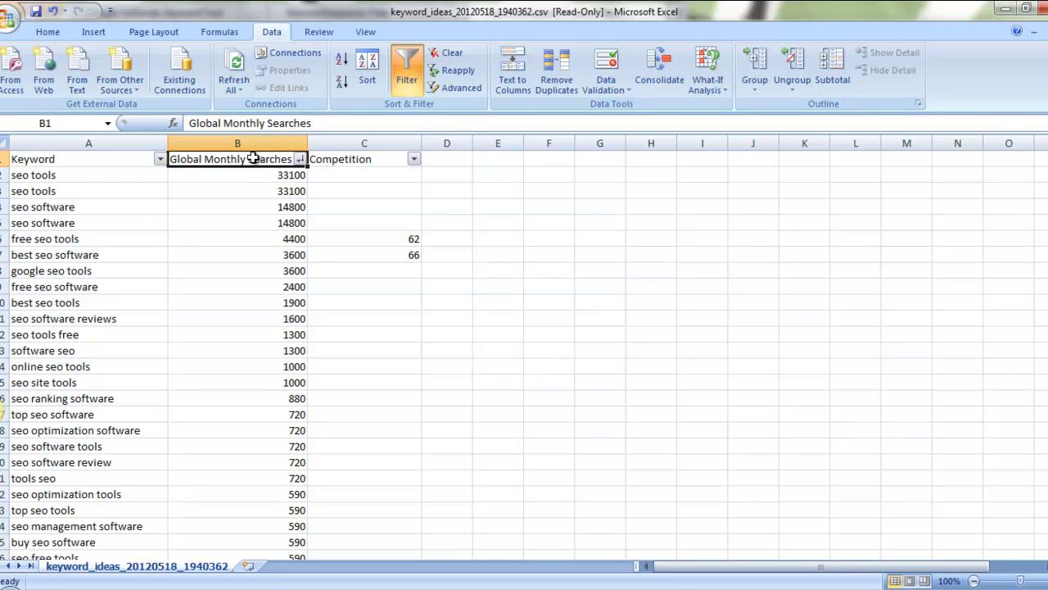
left_click(384, 162)
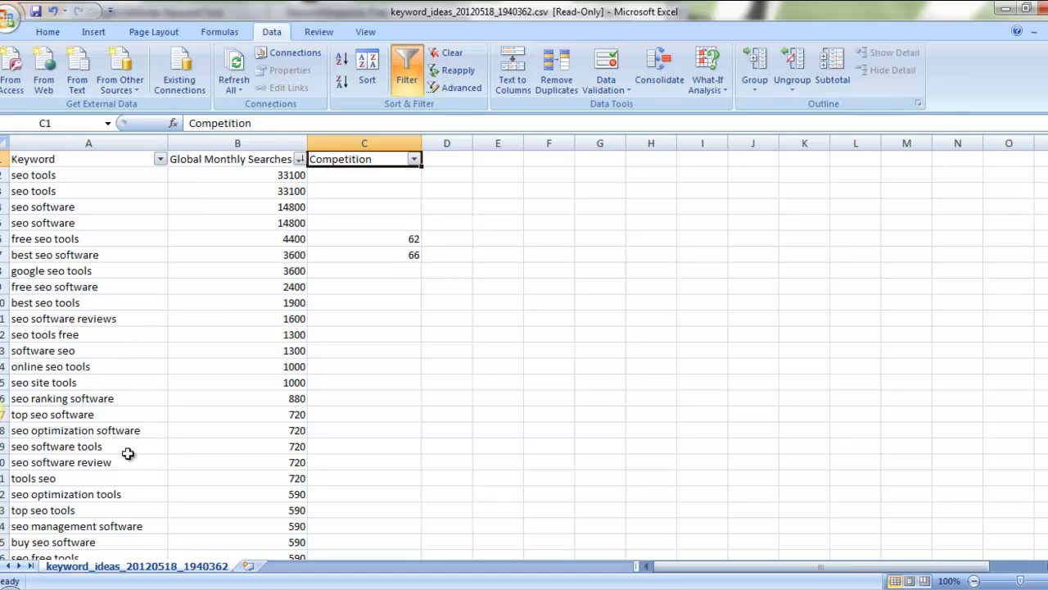
left_click(136, 529)
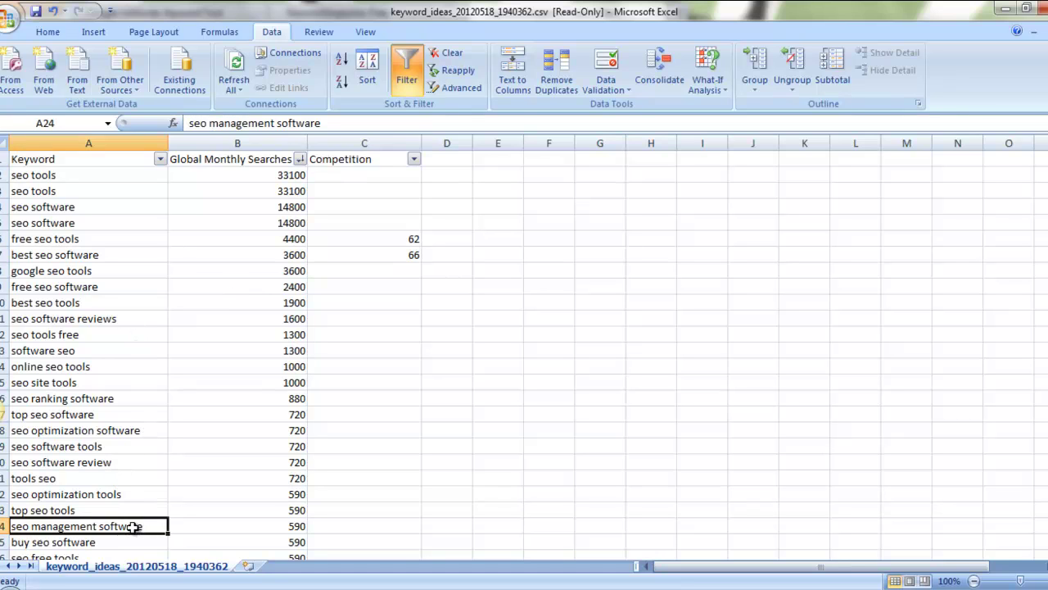